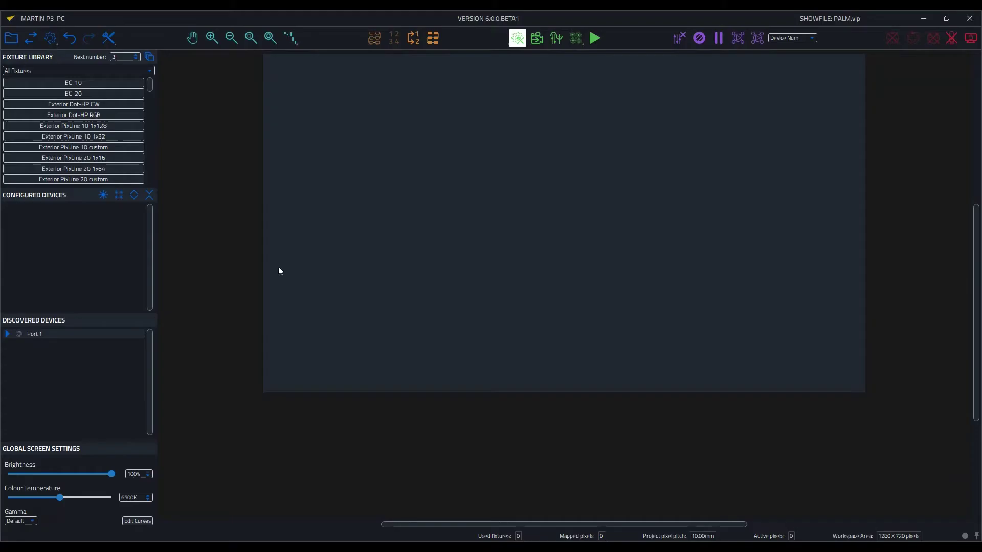
Place the discovered MAC Aura PXL from Port 1 onto the layout as fixture 1
left_click(8, 334)
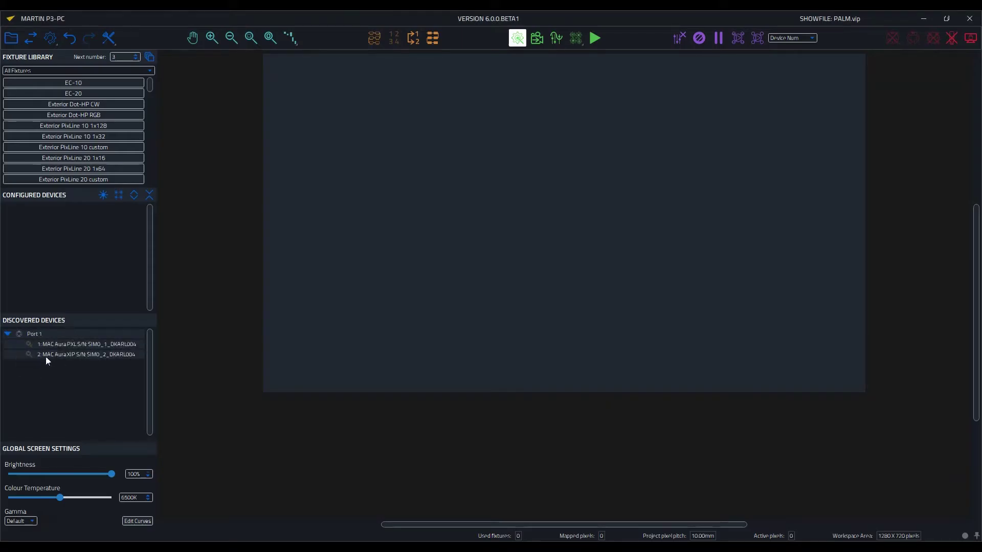
left_click(63, 344)
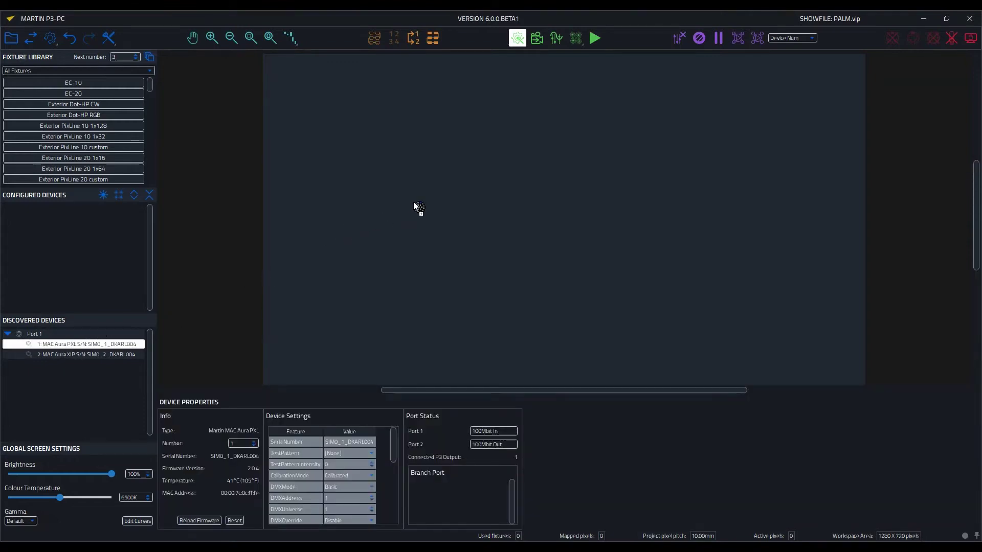
left_click_drag(413, 203, 413, 202)
Place the MAC Aura XIP onto the layout beside fixture 1 as fixture 2
left_click(117, 344)
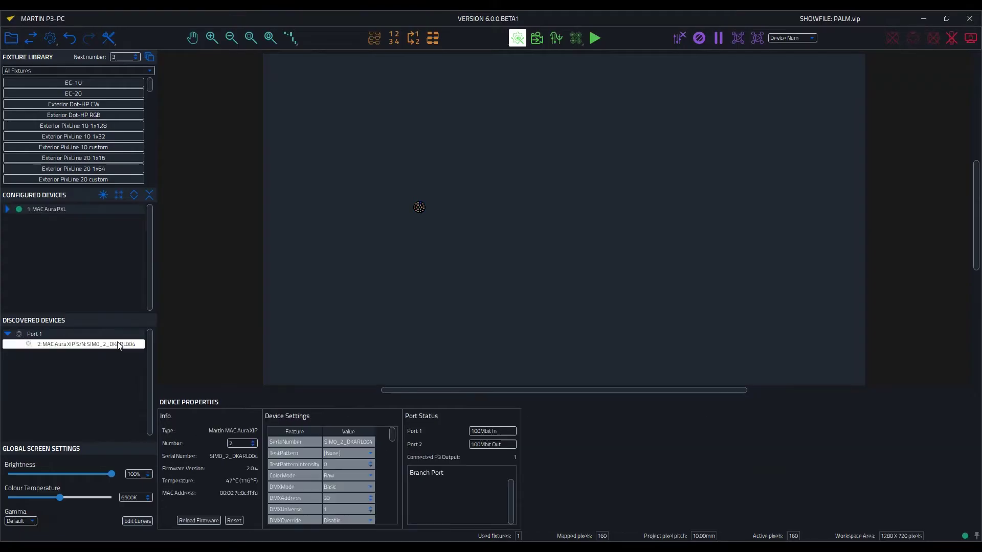
left_click_drag(97, 351, 499, 207)
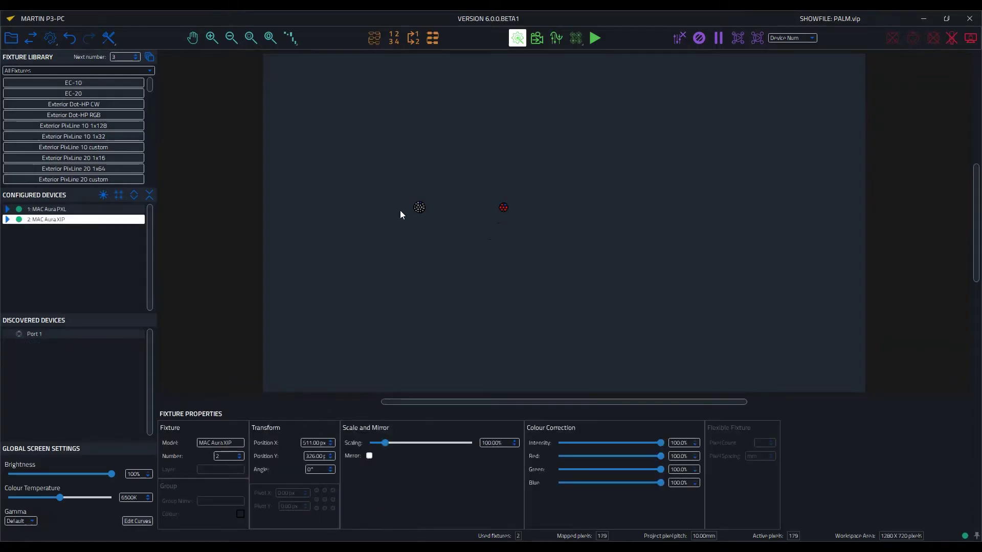
left_click(419, 207)
left_click(504, 208)
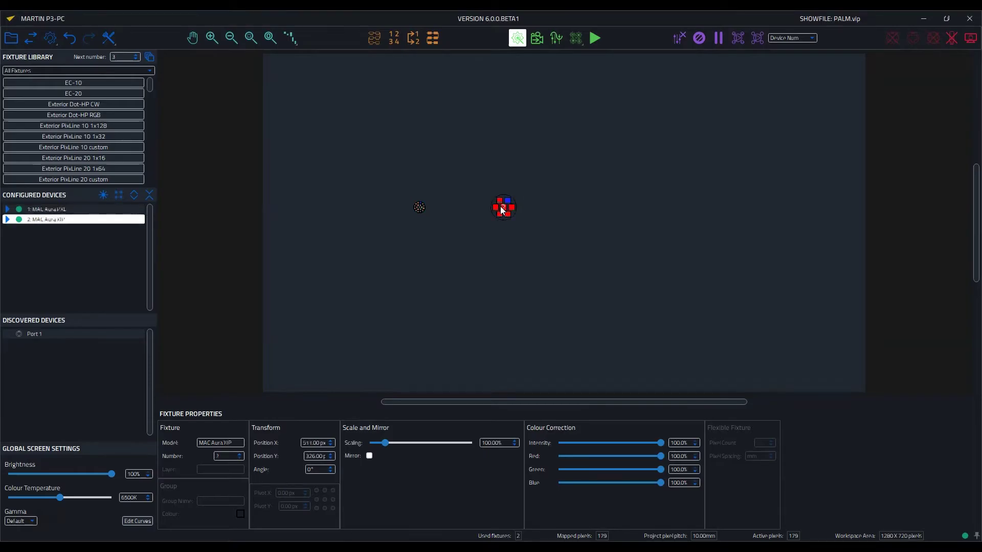
Select both fixtures and enlarge them with the Scaling slider
left_click(387, 166)
left_click_drag(378, 152, 504, 219)
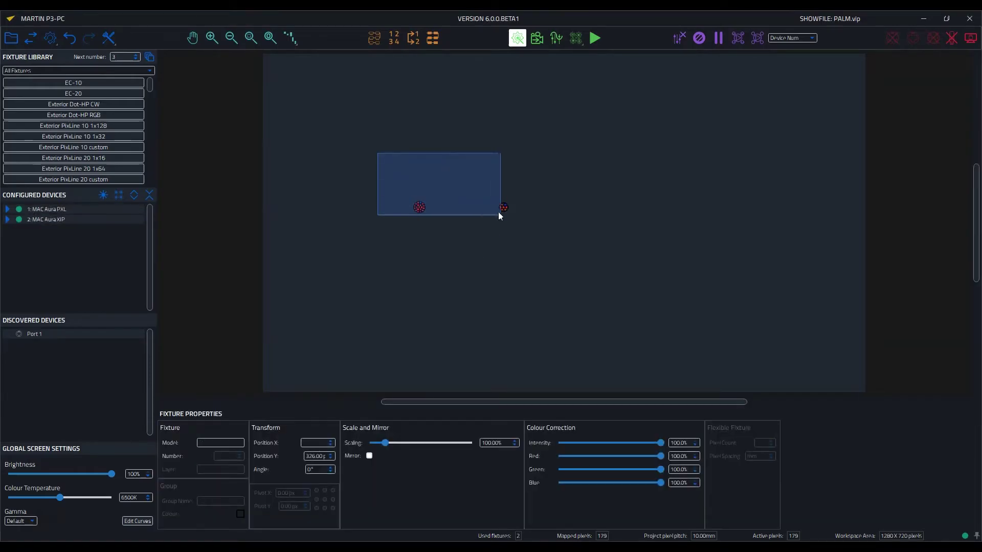
left_click_drag(384, 448, 424, 445)
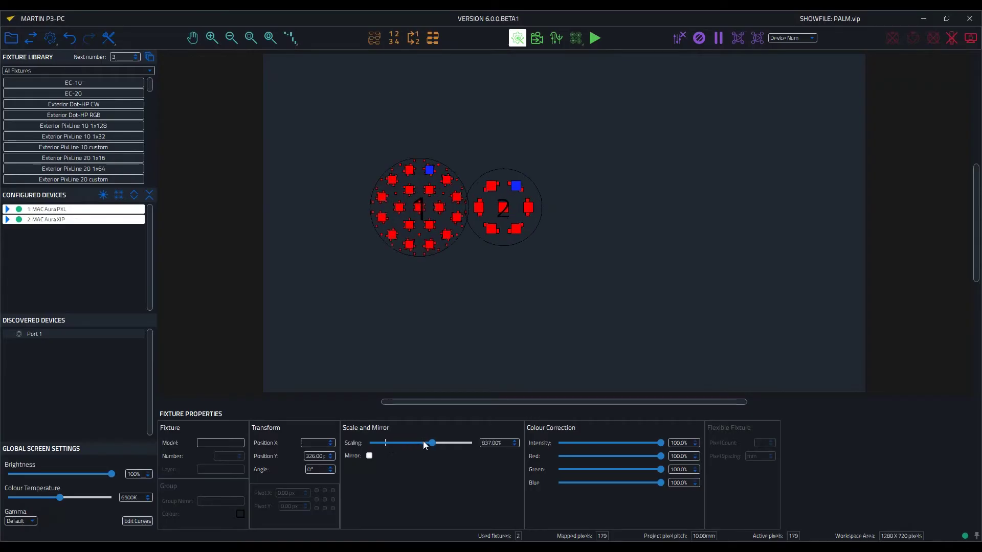
left_click(468, 340)
Move fixture 2 to the right, then scale both fixtures up much further
left_click_drag(502, 227, 605, 230)
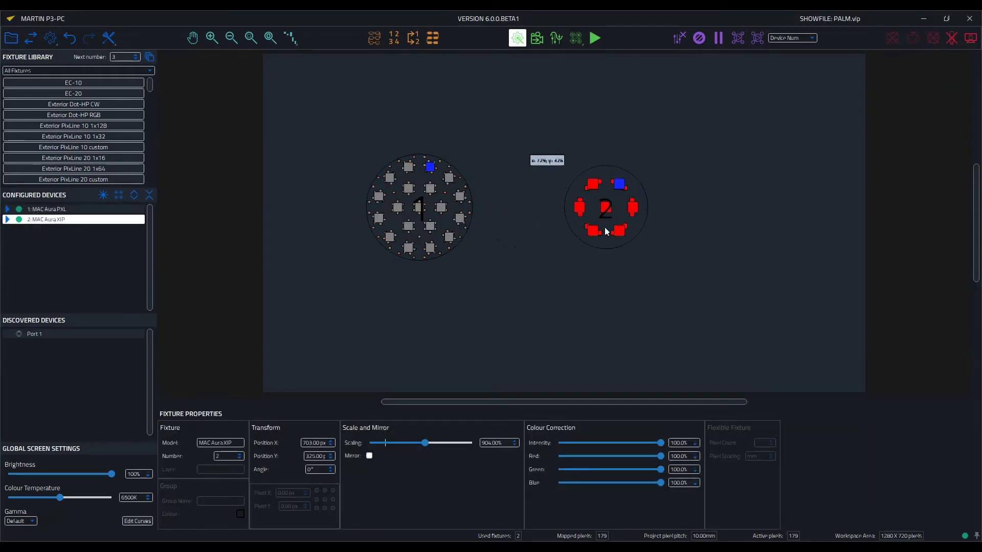
left_click_drag(336, 156, 642, 271)
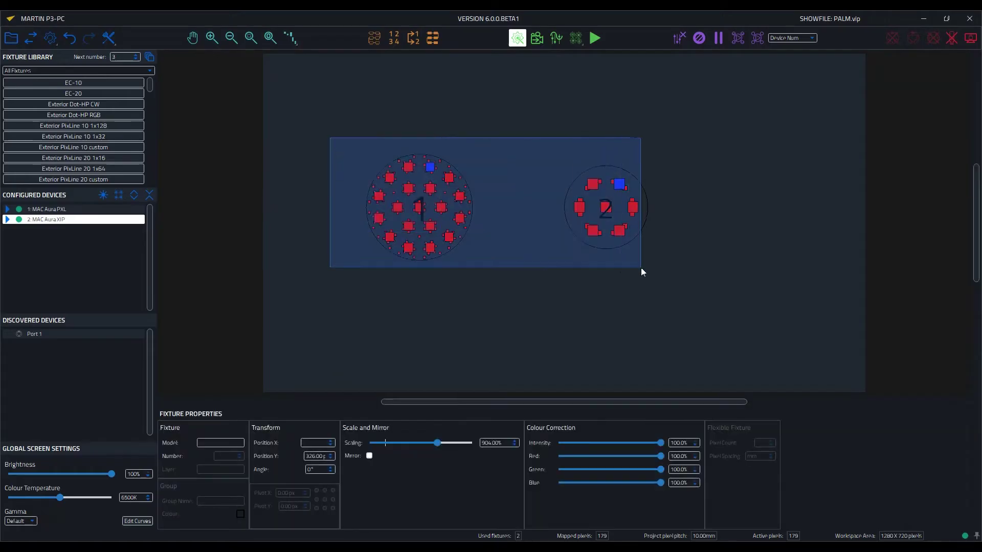
left_click_drag(424, 443, 470, 444)
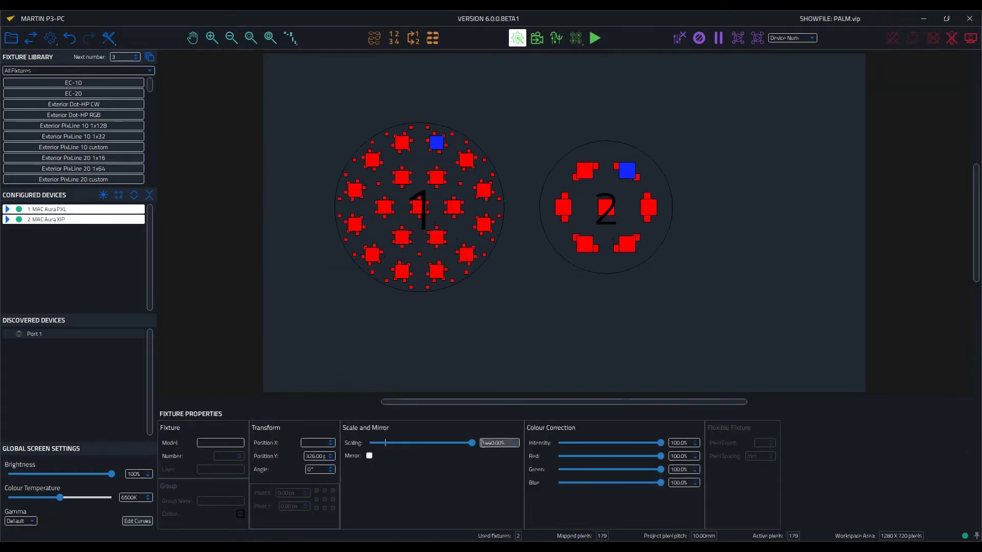
left_click(515, 262)
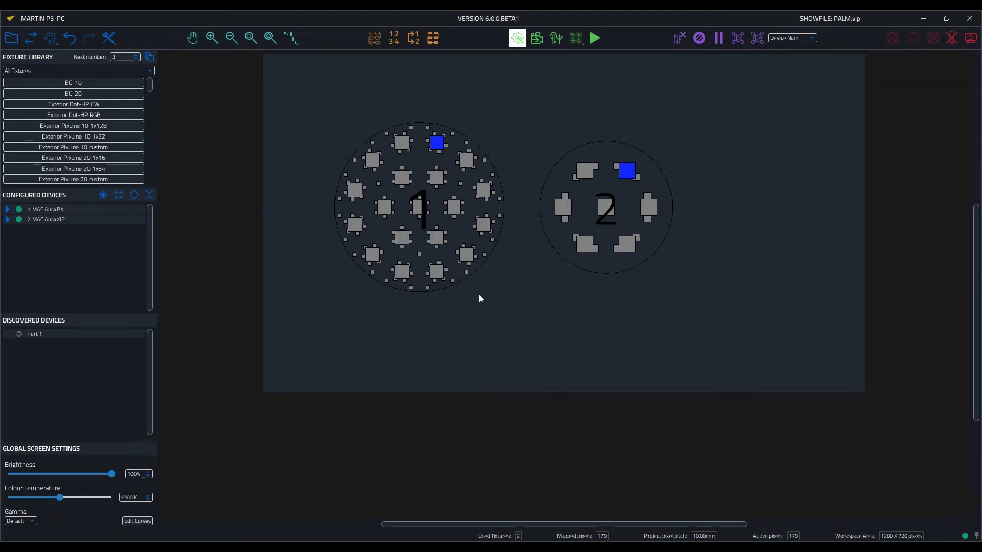
Preview the NDI video over the fixtures twice, then switch to the device patch view
left_click(536, 38)
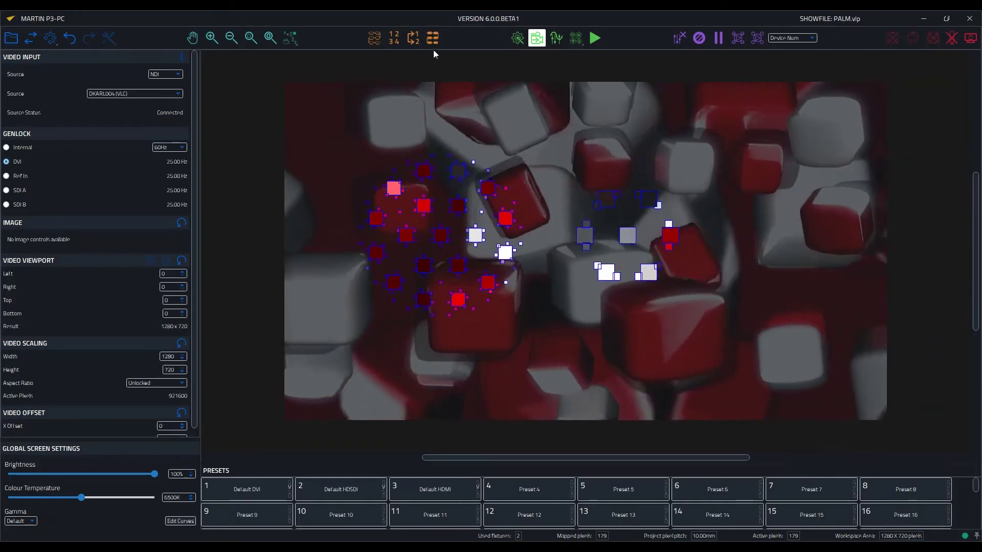
left_click(512, 40)
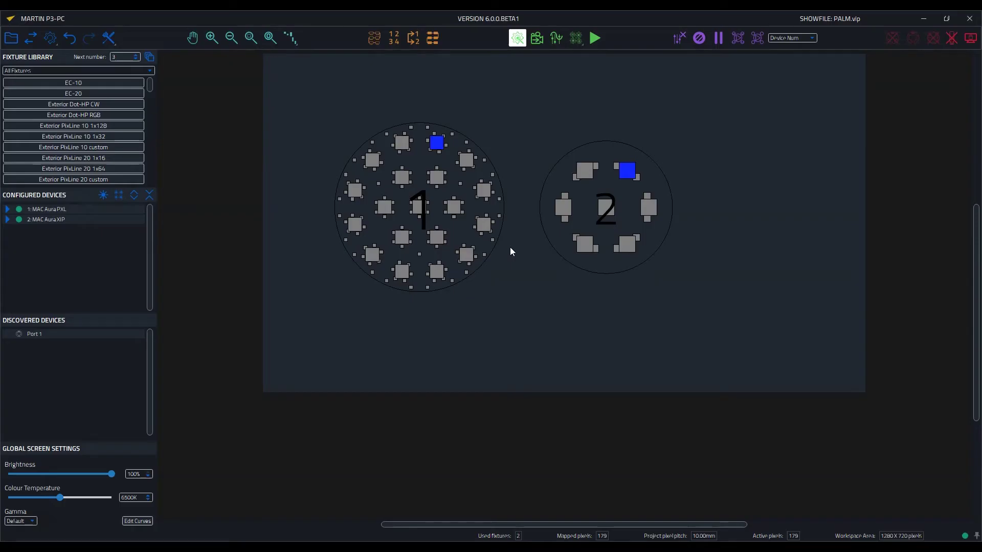
left_click(536, 38)
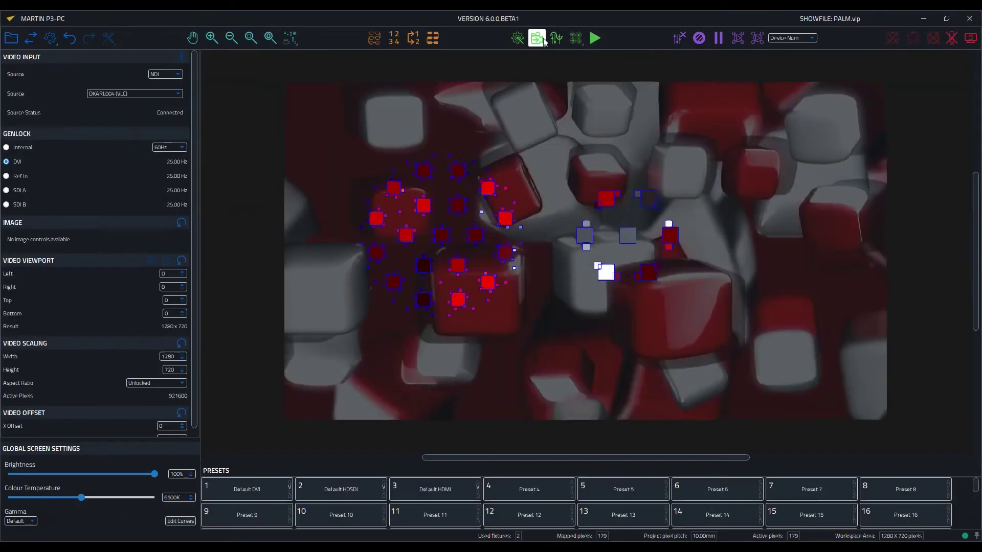
left_click(556, 38)
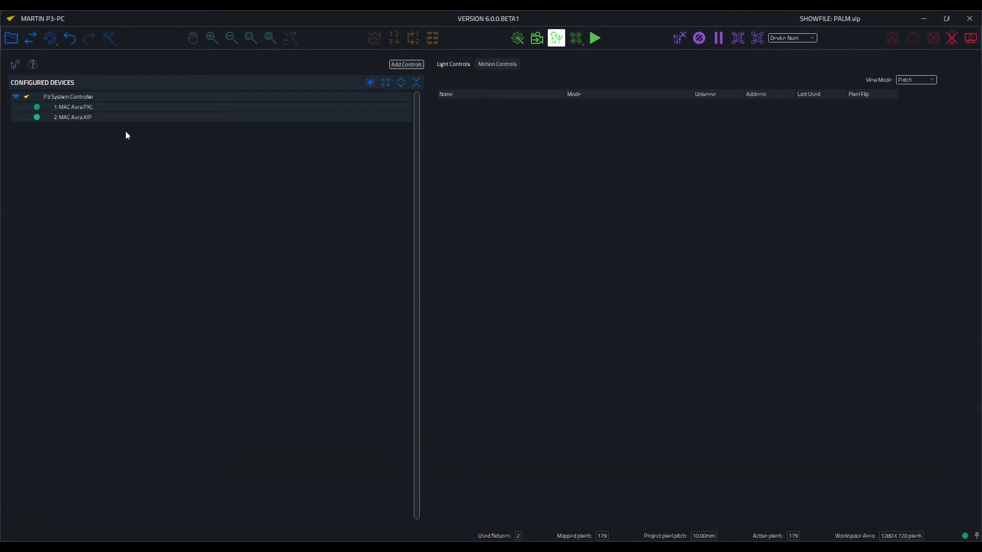
Add light controls for the MAC Aura PXL in MAC Aura PXL - Basic mode
left_click(73, 107)
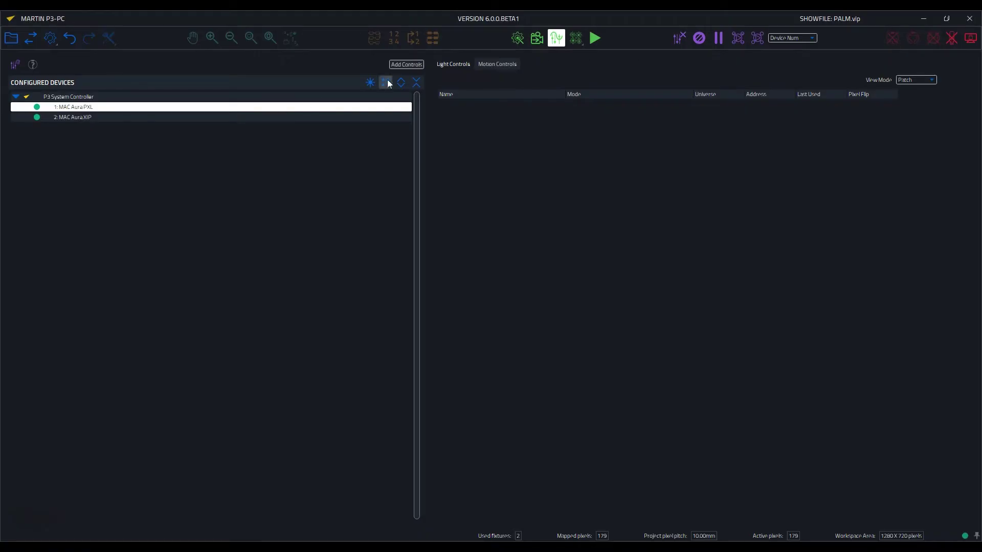
left_click(405, 64)
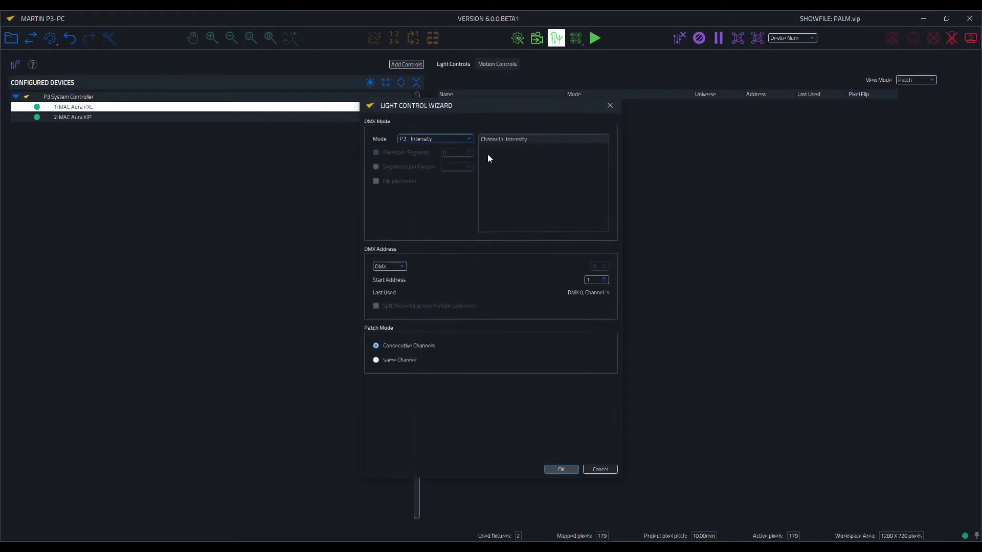
left_click(441, 141)
left_click(432, 179)
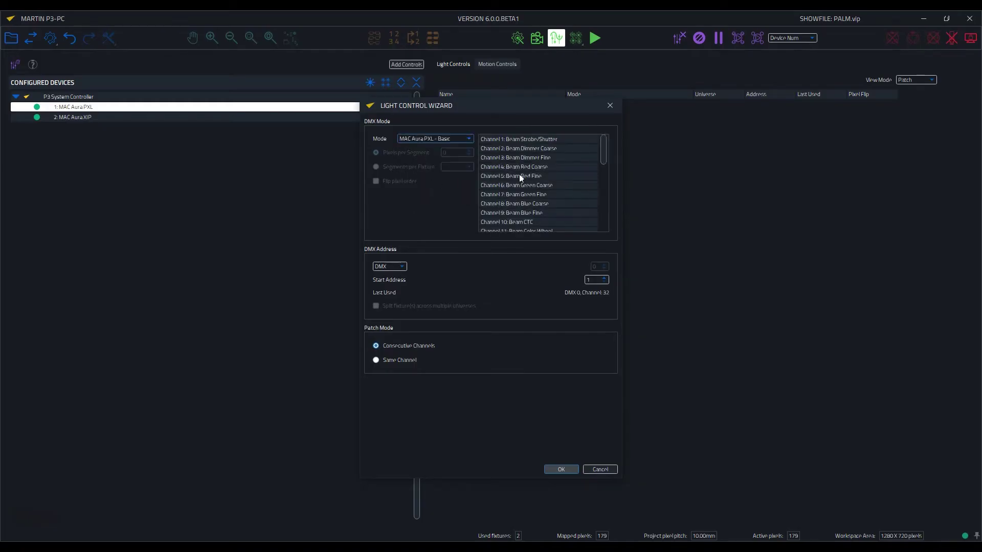
scroll(522, 174, "down", 4)
scroll(530, 173, "down", 3)
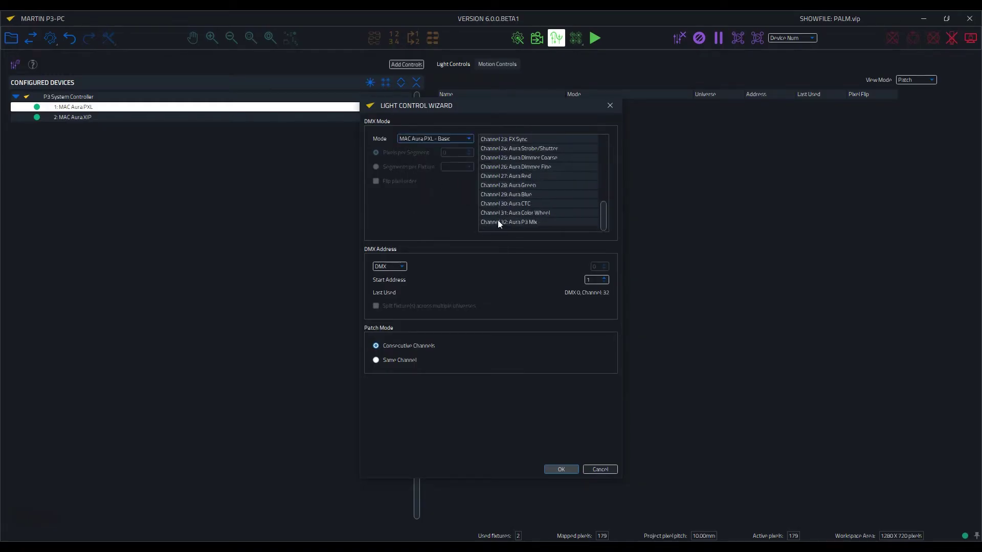
Patch the PXL to Art-Net universe 1 at address 1 and finish the wizard
left_click(395, 265)
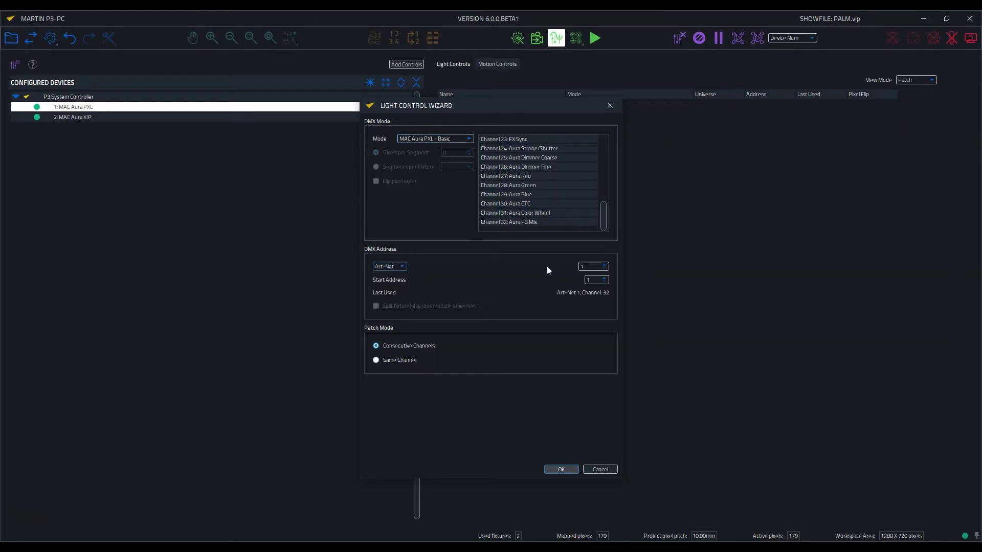
left_click(559, 470)
left_click(560, 469)
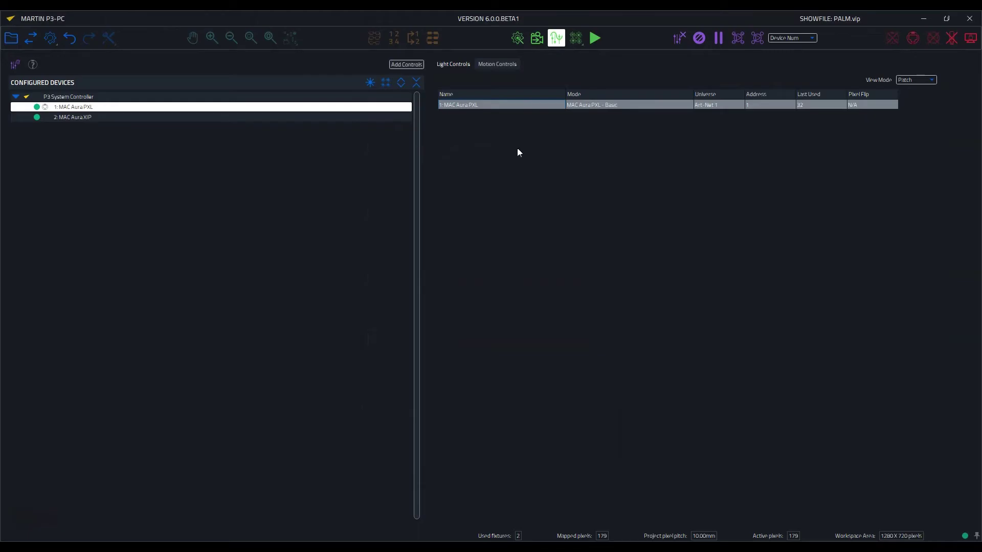
Add light controls for the MAC Aura XIP in MAC Aura XIP - Basic mode
left_click(98, 117)
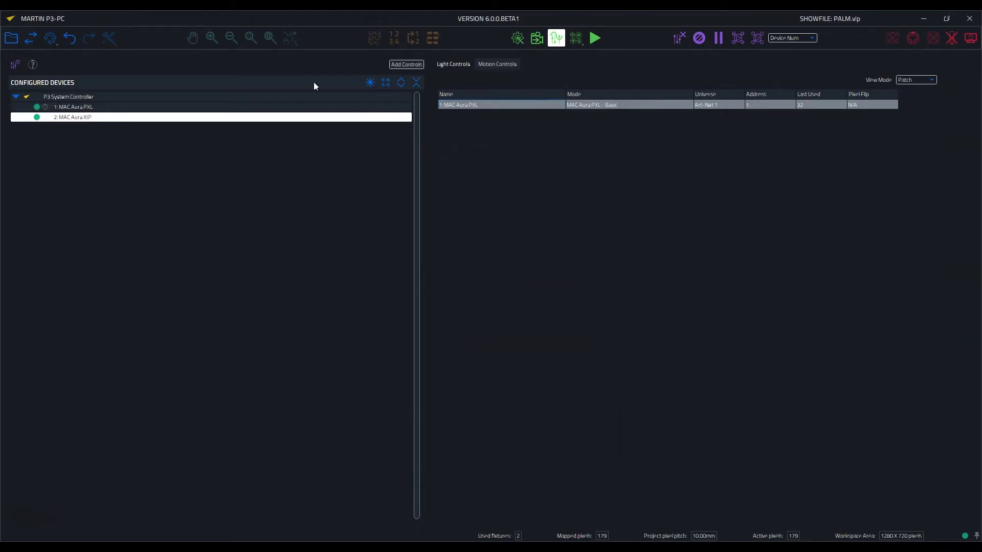
left_click(408, 64)
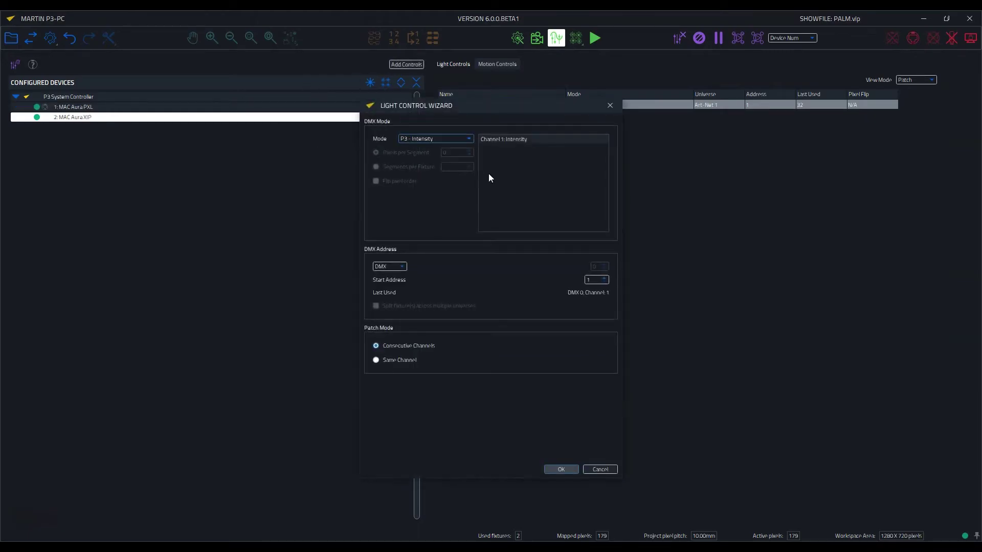
left_click(454, 139)
left_click(437, 177)
scroll(512, 174, "down", 5)
scroll(511, 175, "down", 4)
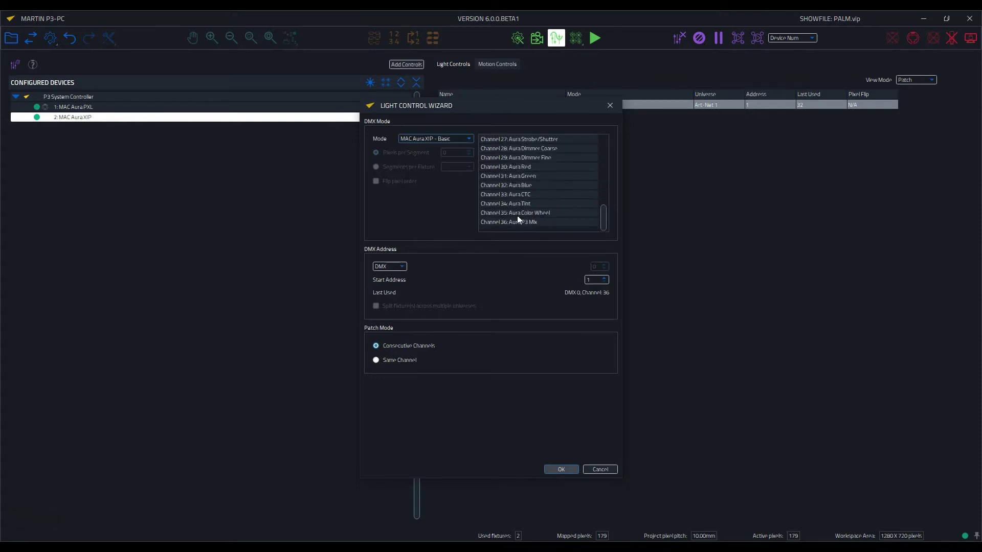
Patch the XIP to Art-Net universe 1 starting at address 33 and confirm
left_click(390, 266)
left_click(427, 281)
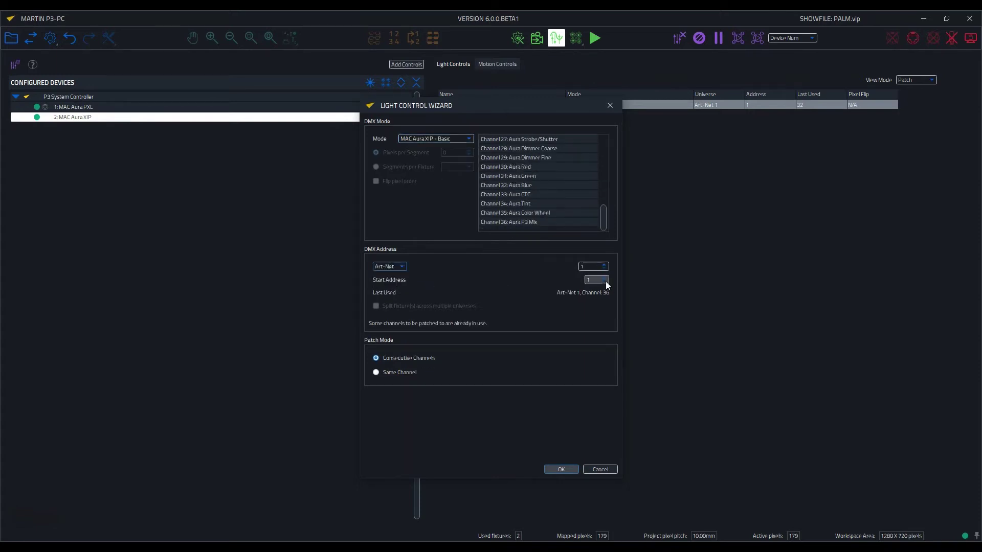
type("33")
key("Return")
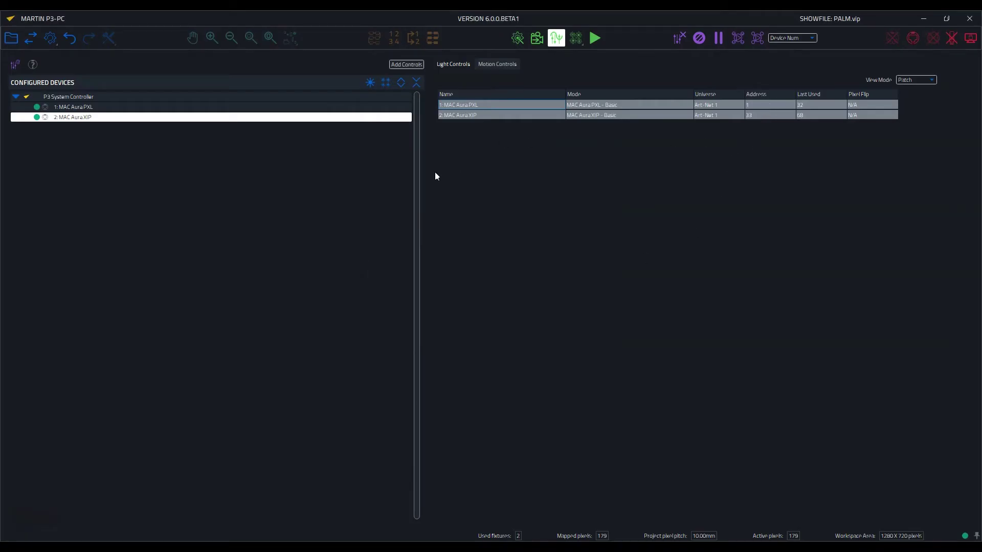
Check the received-protocols status for Art-Net universe 1, then switch to the Onyx console
left_click(15, 65)
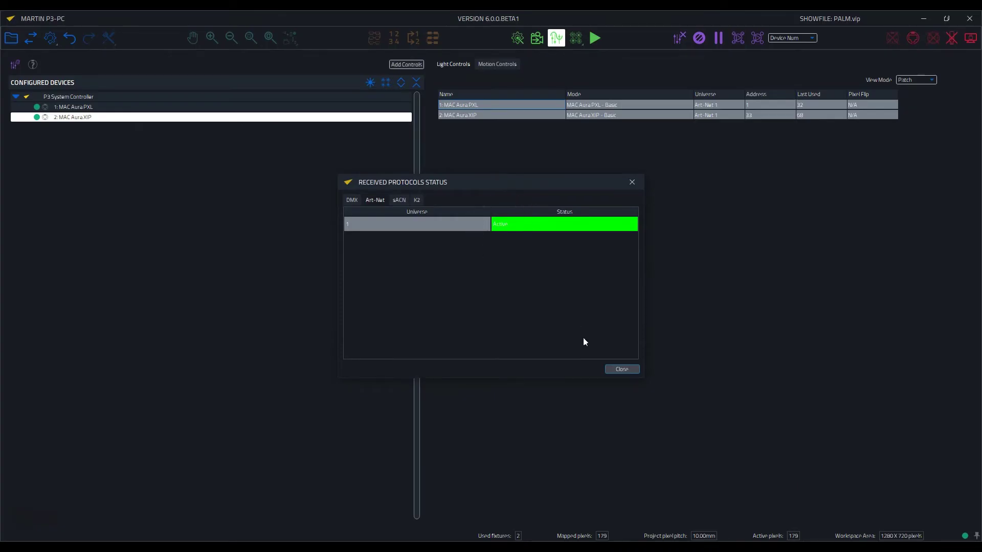
left_click(619, 367)
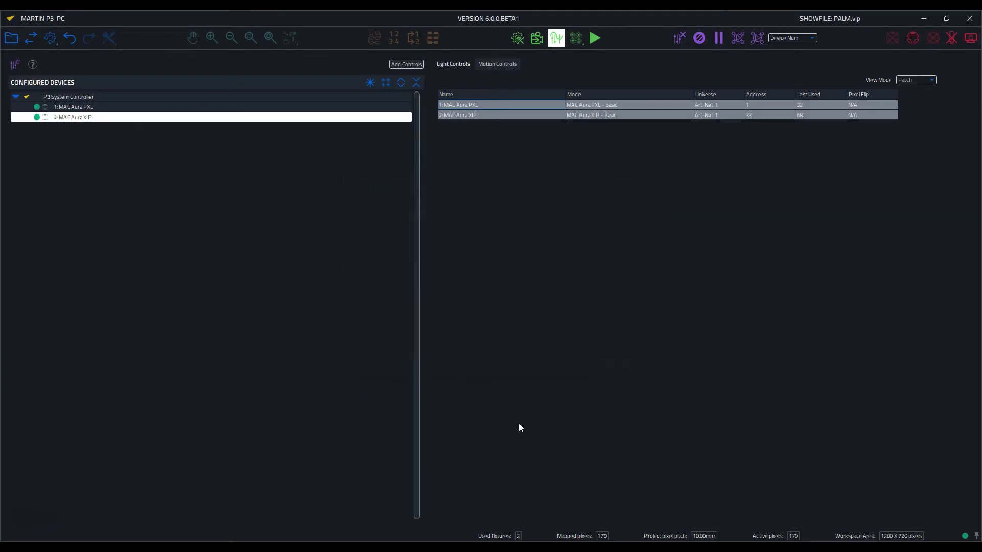
key("alt+Tab")
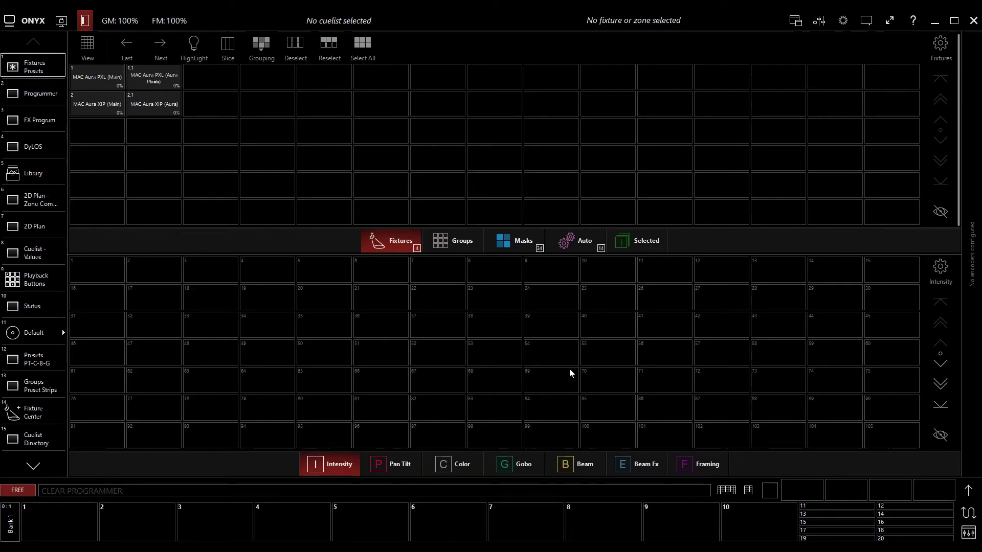
Set fixture 1.1's Aura pixels to full intensity with red and green at zero, pure blue
left_click(167, 84)
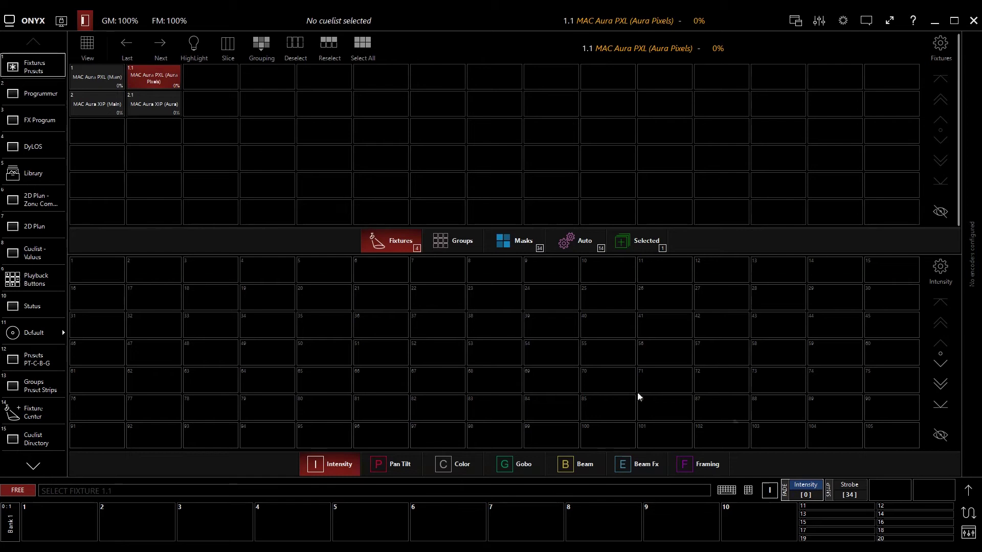
left_click(968, 490)
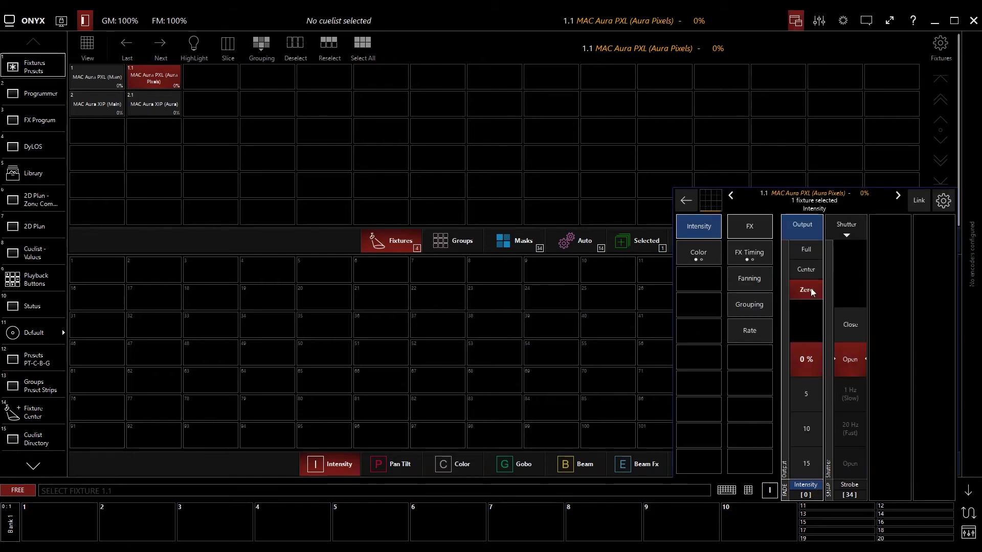
scroll(802, 345, "down", 2)
scroll(804, 349, "down", 1)
scroll(805, 349, "down", 10)
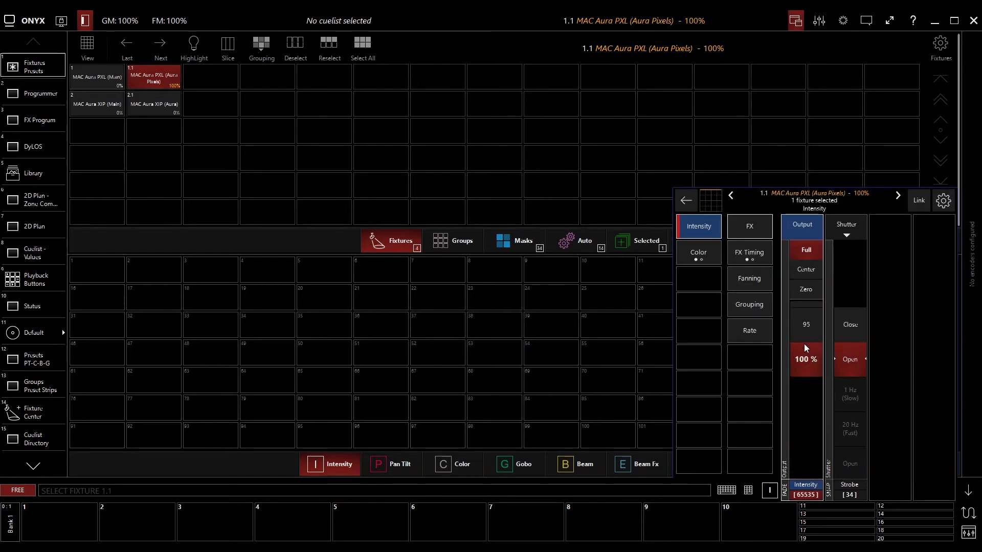
left_click(697, 255)
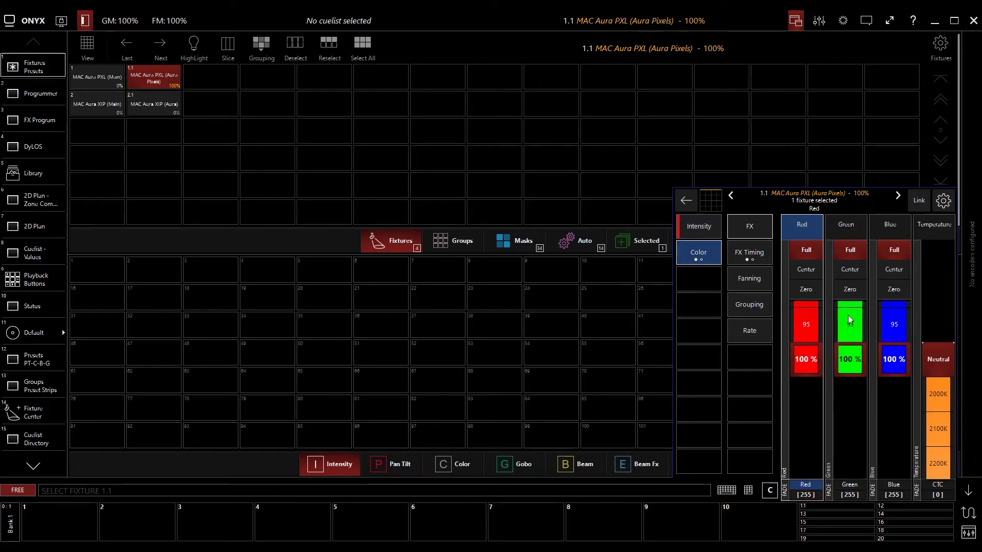
left_click(805, 289)
left_click(850, 289)
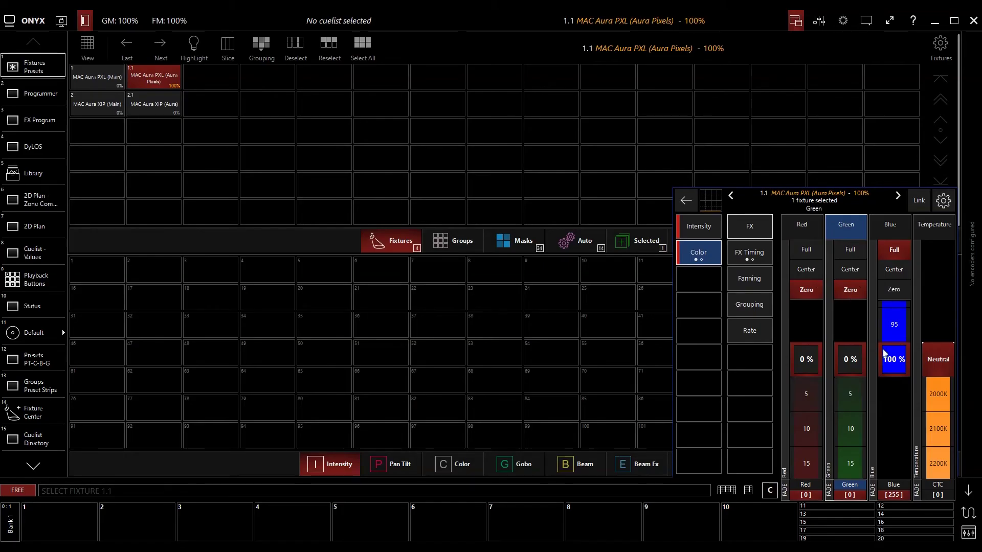
scroll(886, 353, "up", 3)
scroll(885, 351, "up", 3)
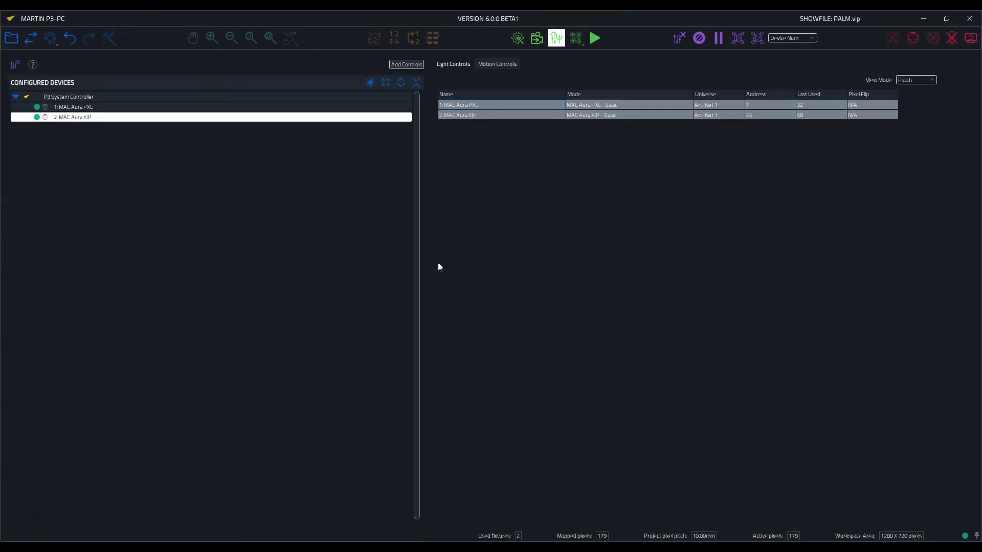
Show the video pixel-mapping view in P3-PC before returning to Onyx
left_click(537, 38)
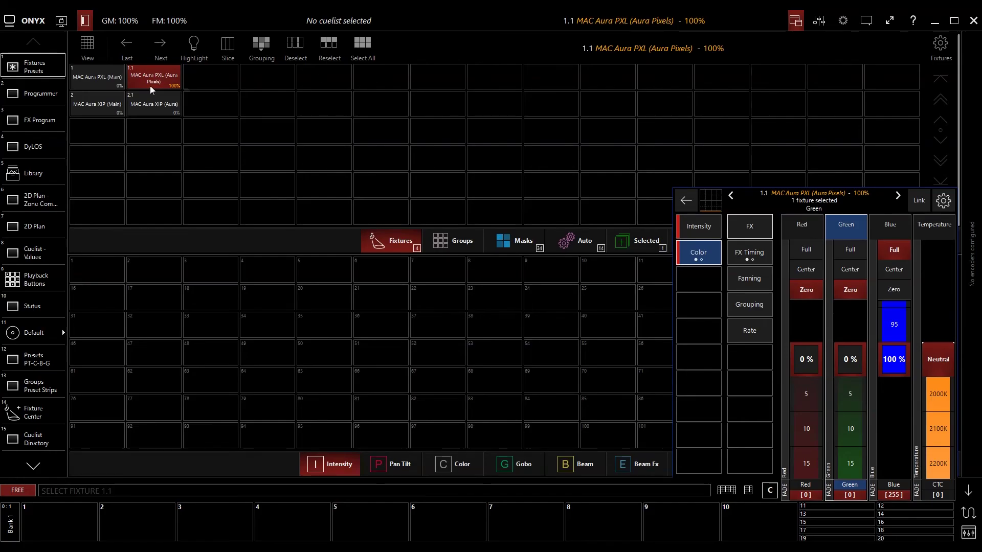
Select fixture 1 (MAC Aura PXL Main) and roll its Aura mode from DMX into Mixed
left_click(98, 79)
left_click(932, 379)
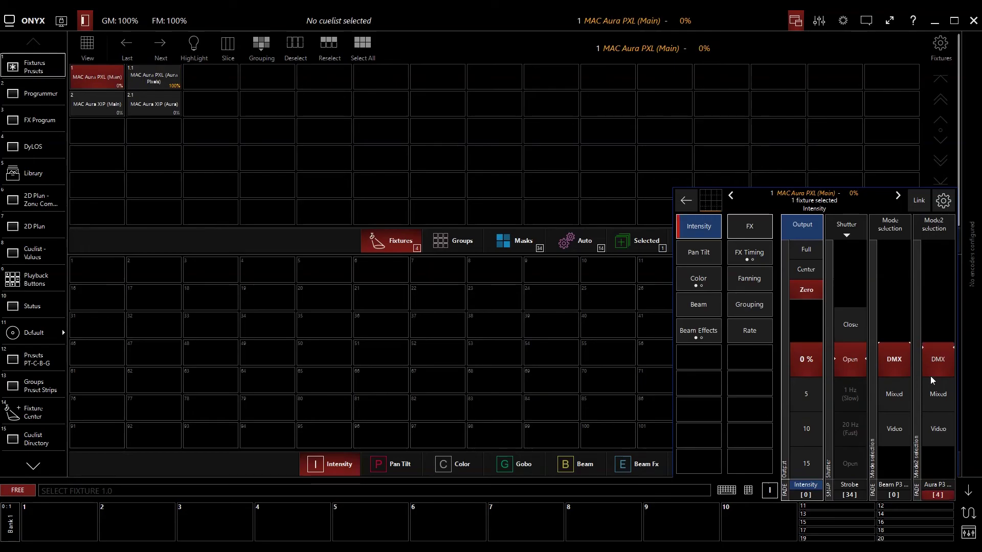
scroll(937, 380, "up", 7)
scroll(937, 380, "up", 9)
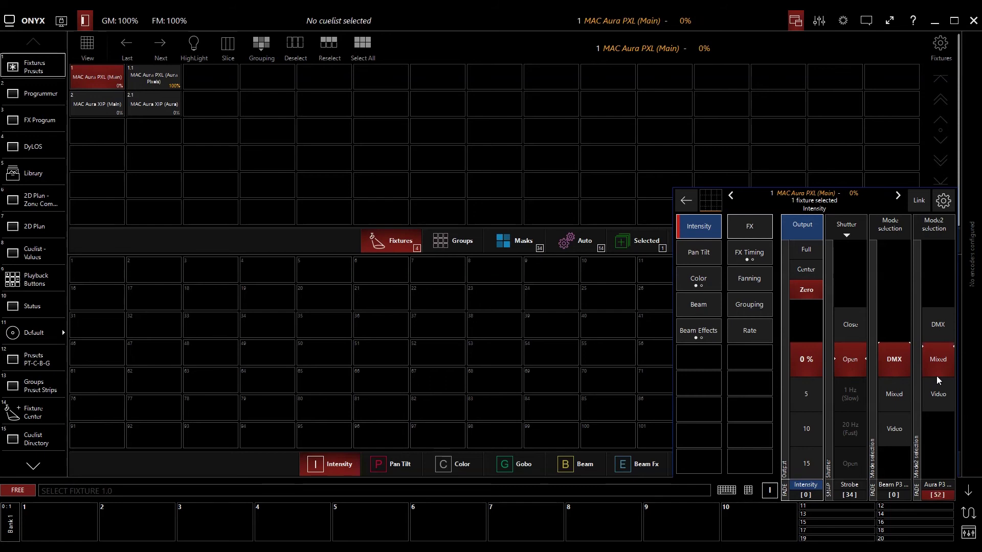
scroll(937, 380, "up", 16)
scroll(936, 379, "up", 20)
Set fixture 2.1's Aura ring to full intensity with red and blue at zero, pure green
left_click(162, 113)
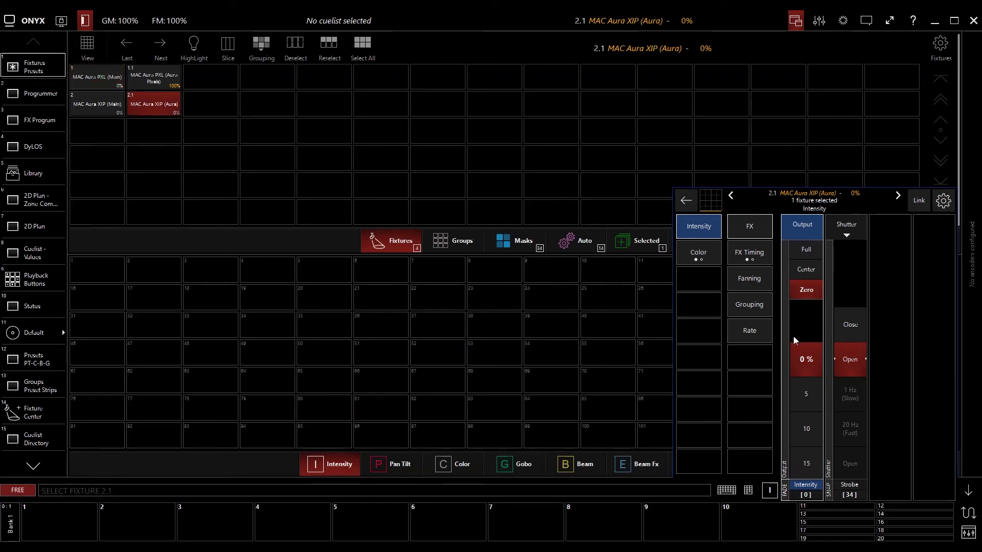
left_click(806, 250)
left_click(710, 255)
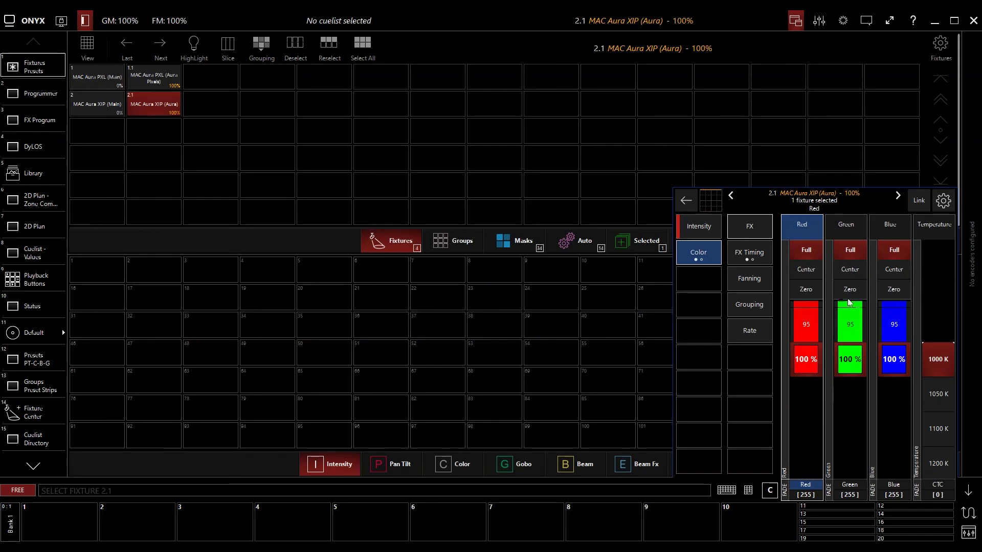
left_click(805, 290)
left_click(894, 289)
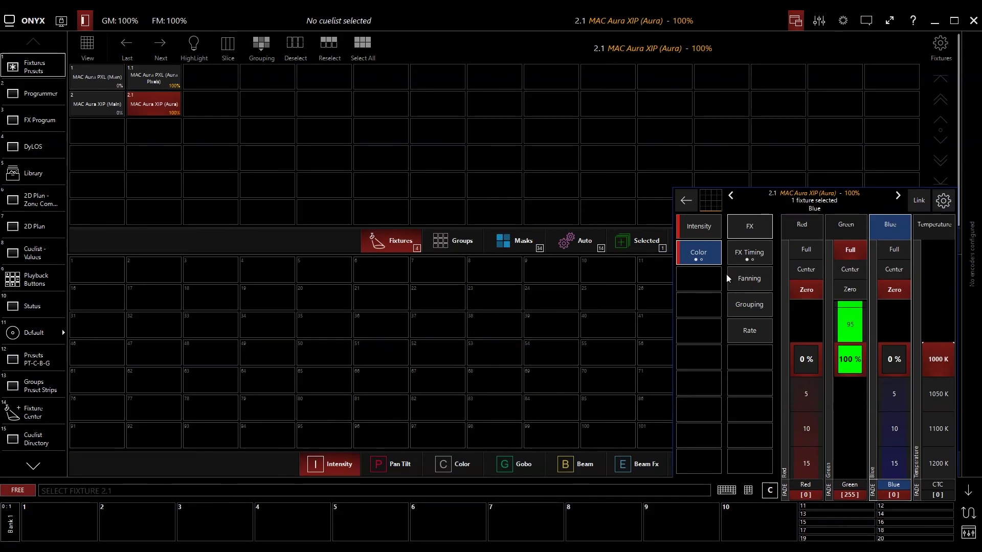
Switch the MAC Aura XIP main's Aura P3 mode from DMX into Mixed at 217
left_click(103, 109)
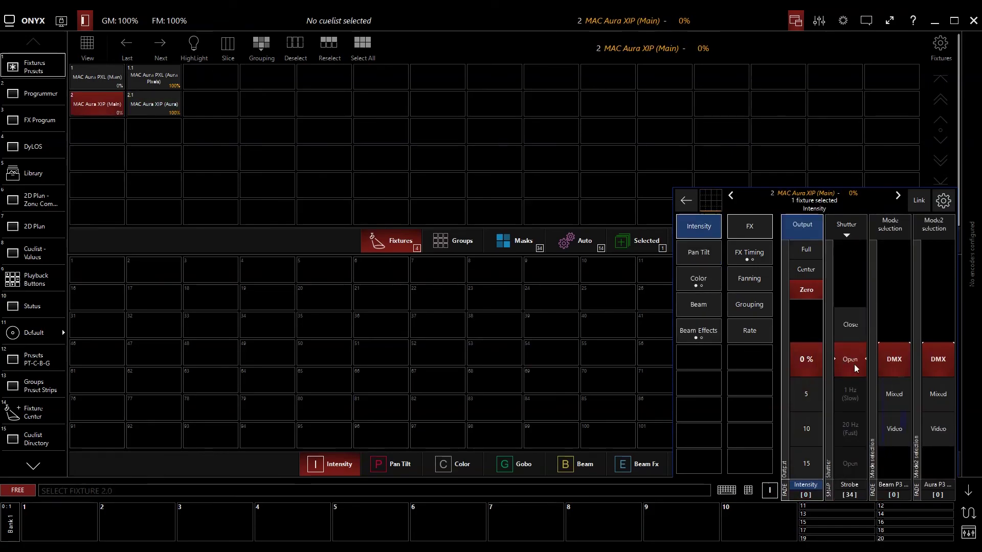
left_click(936, 382)
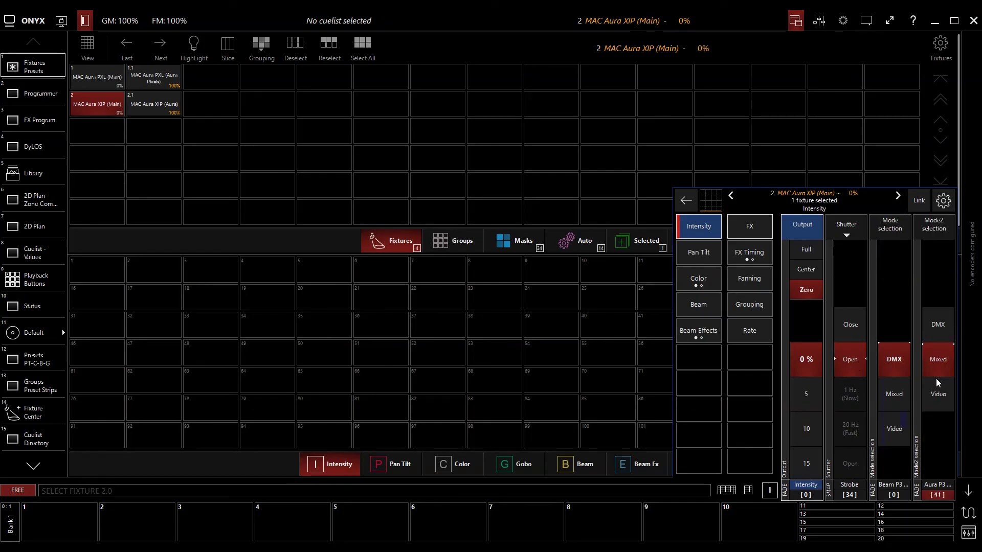
left_click(936, 382)
scroll(936, 382, "up", 2)
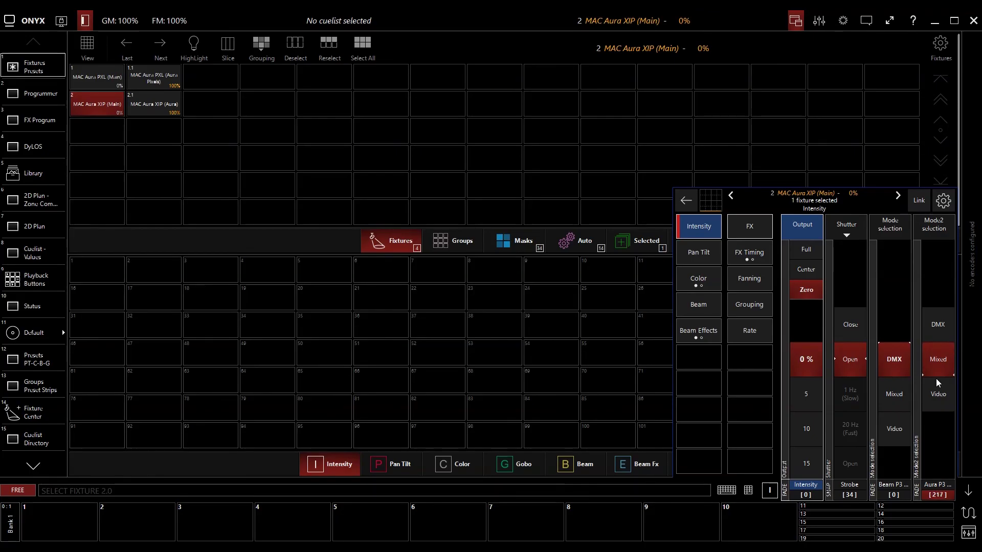